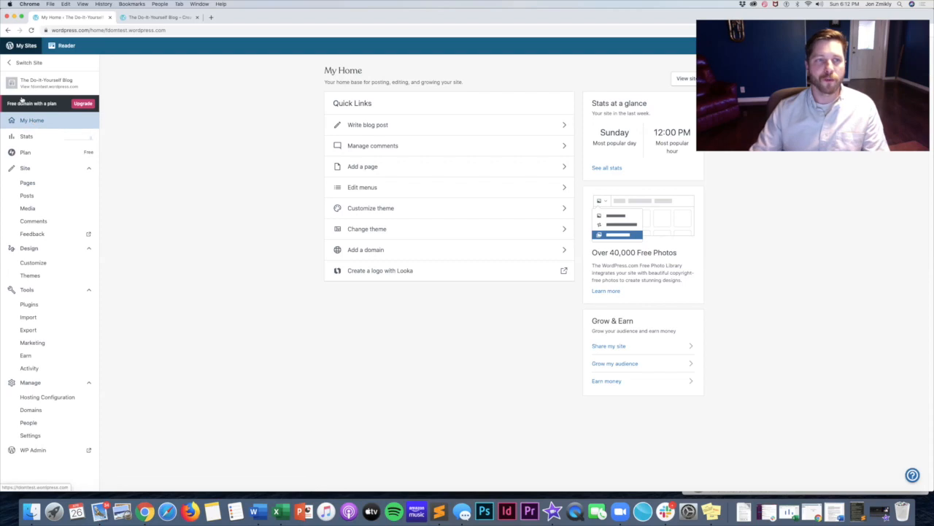
# - Look over the live Do-It-Yourself Blog homepage and its posts
pyautogui.click(64, 30)
pyautogui.click(67, 30)
pyautogui.click(138, 102)
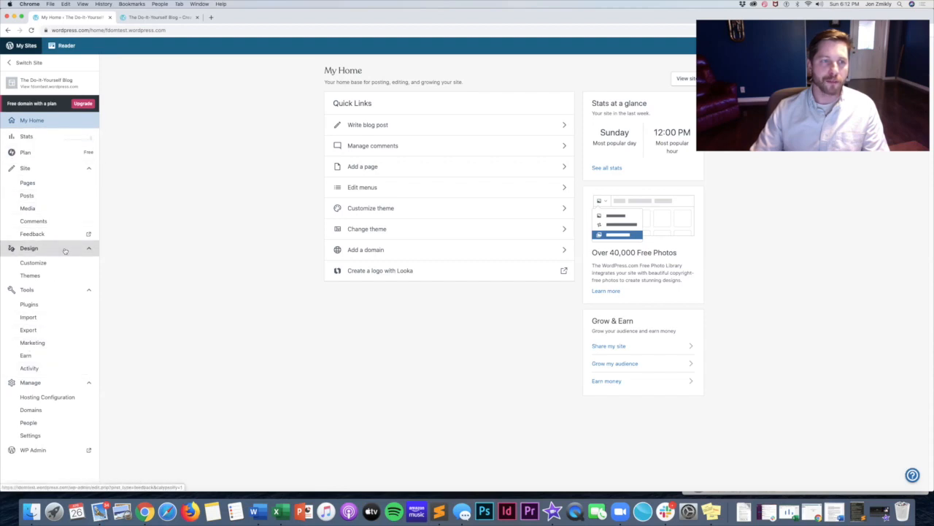
pyautogui.click(159, 19)
pyautogui.click(84, 30)
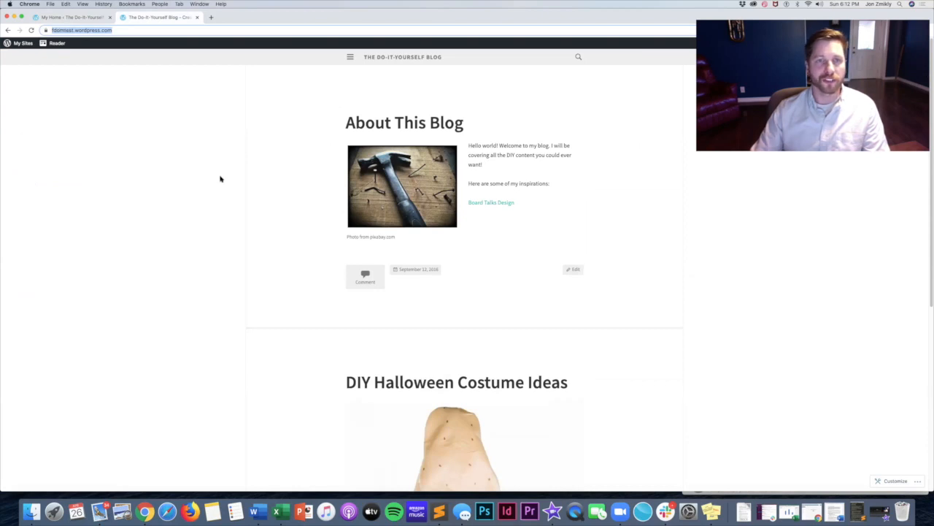
pyautogui.scroll(-5, 220, 179)
pyautogui.scroll(5, 220, 180)
pyautogui.scroll(-2, 215, 181)
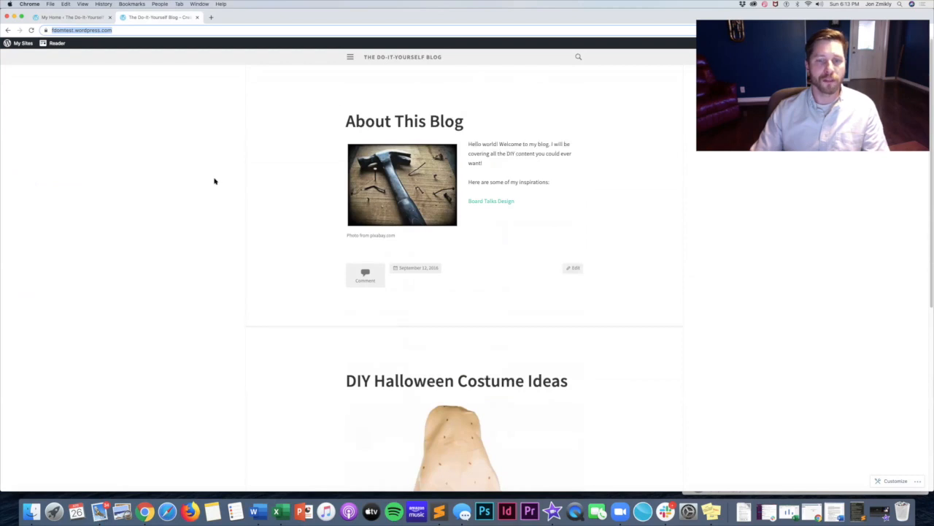
pyautogui.scroll(2, 232, 165)
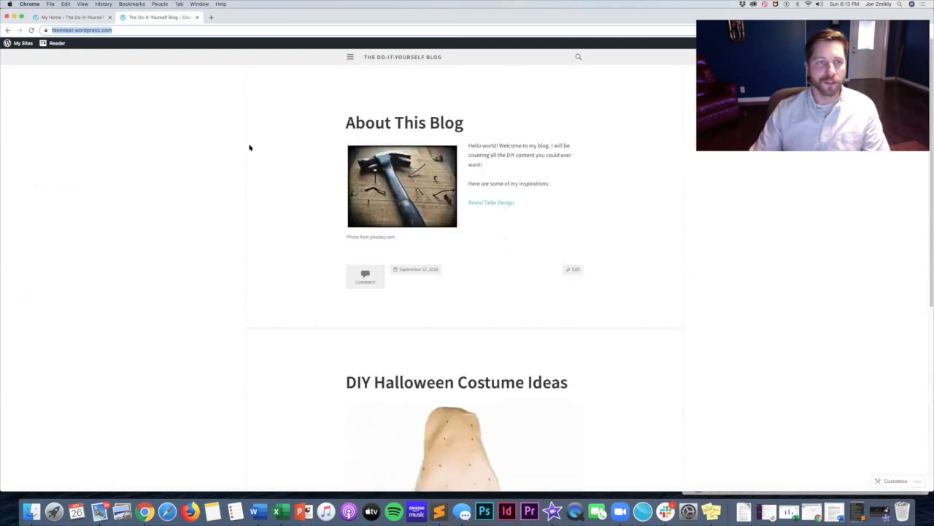
# - Start a new page from the site dashboard and title it About
pyautogui.click(74, 18)
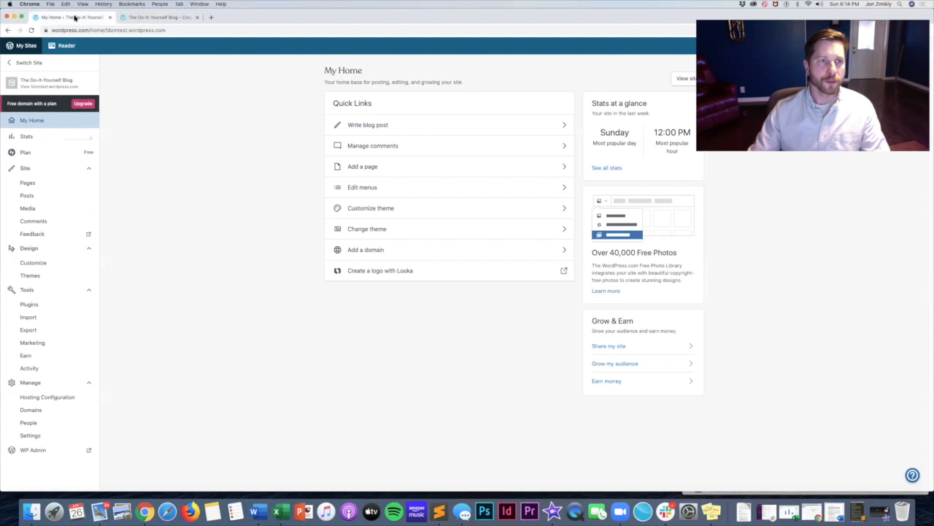
pyautogui.click(30, 184)
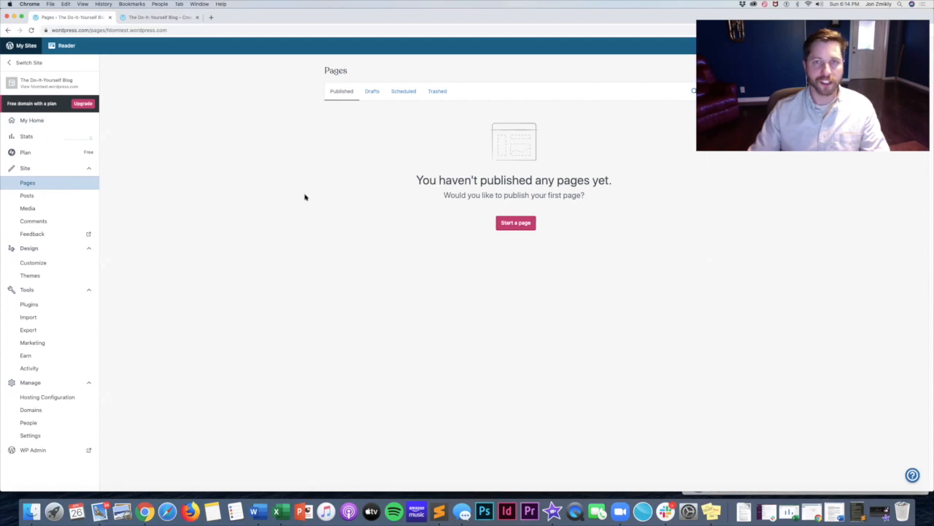
pyautogui.click(516, 224)
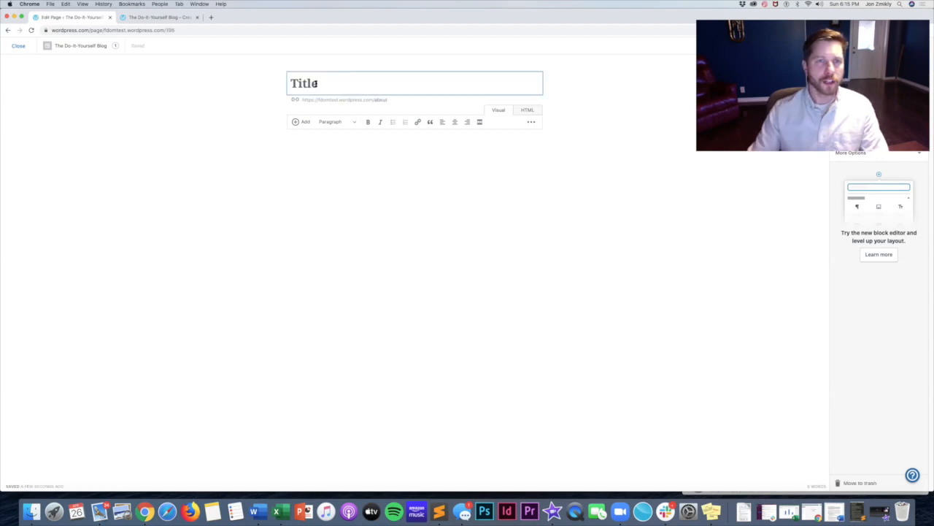
pyautogui.write('About')
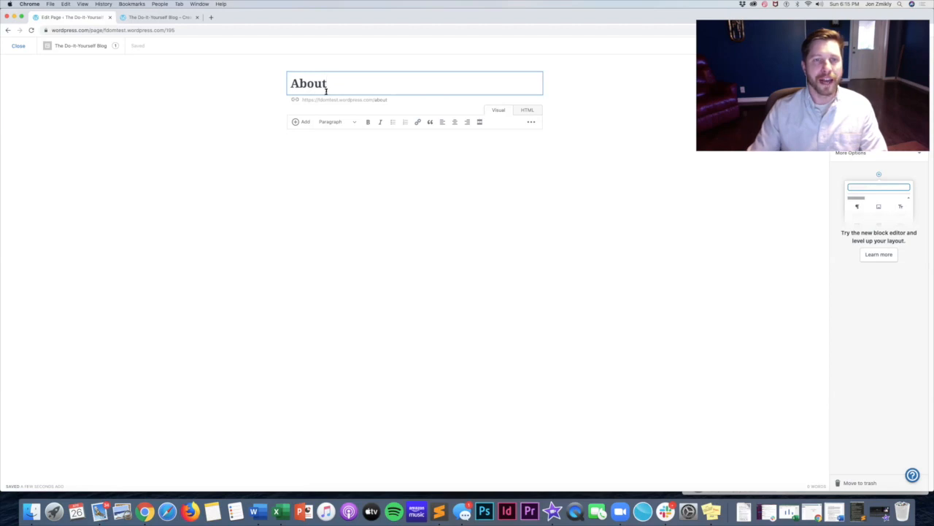
# - Look through the page editor's options for adding content and for paragraph styles
pyautogui.click(302, 122)
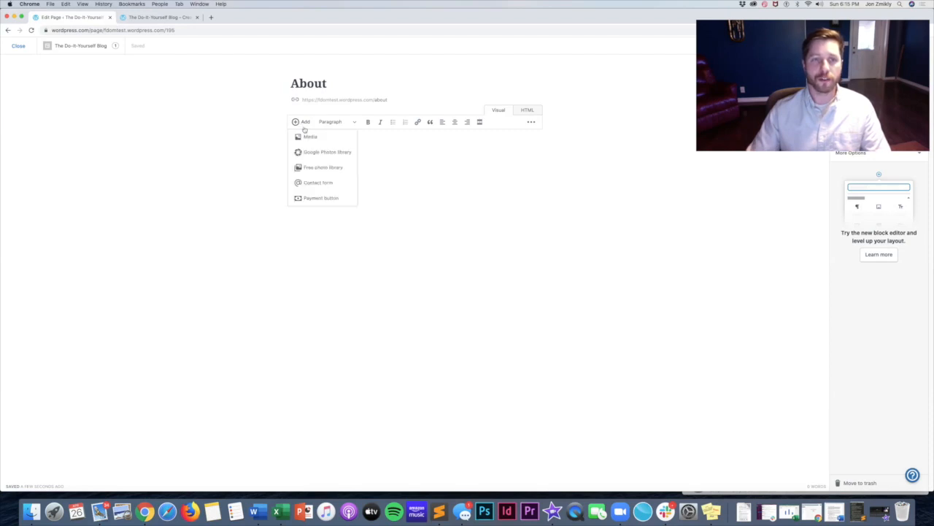
pyautogui.click(346, 122)
pyautogui.click(421, 164)
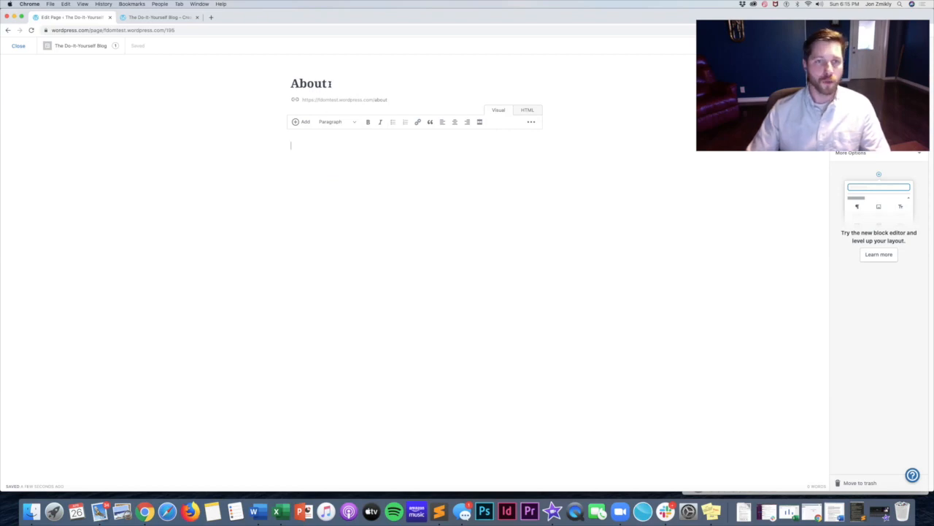
# - Retitle the page Resources and change its URL slug to resources
pyautogui.moveTo(329, 83); pyautogui.dragTo(265, 88)
pyautogui.write('Resources')
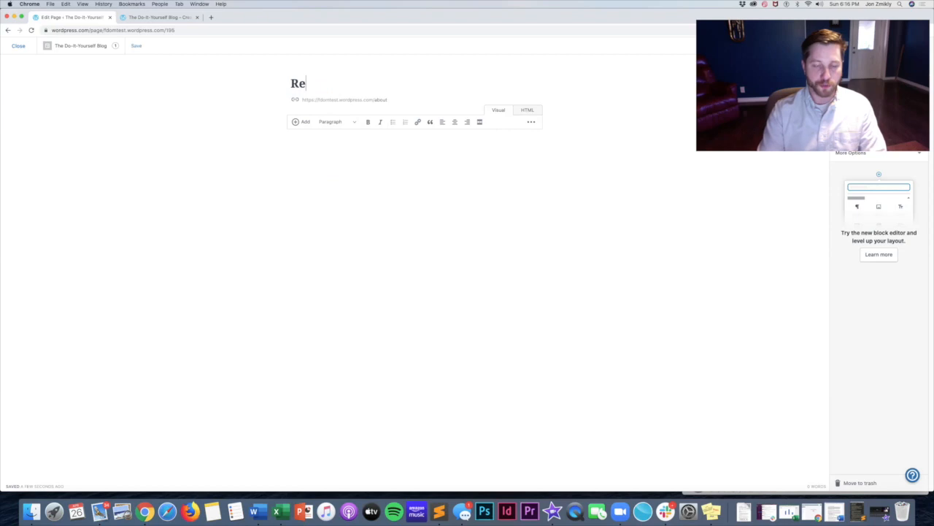
pyautogui.click(378, 99)
pyautogui.moveTo(399, 99); pyautogui.dragTo(419, 98)
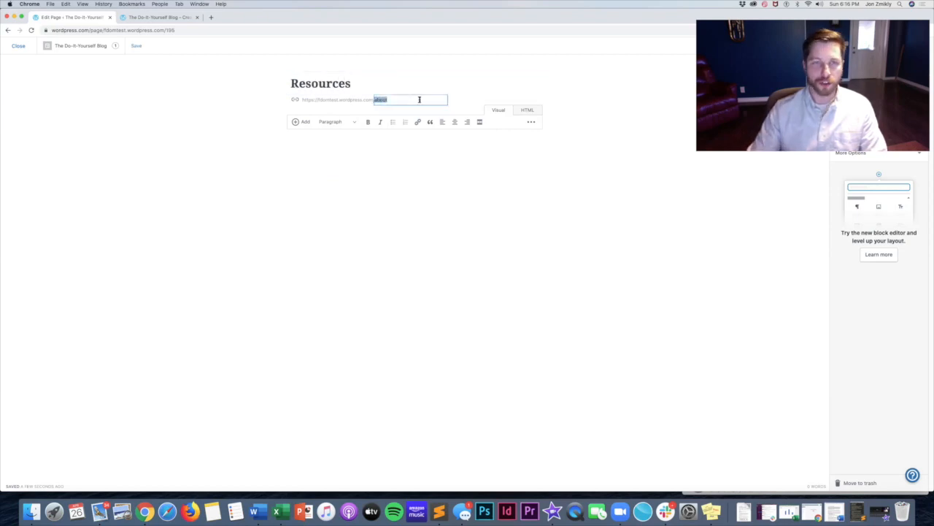
pyautogui.press('BackSpace')
pyautogui.click(404, 186)
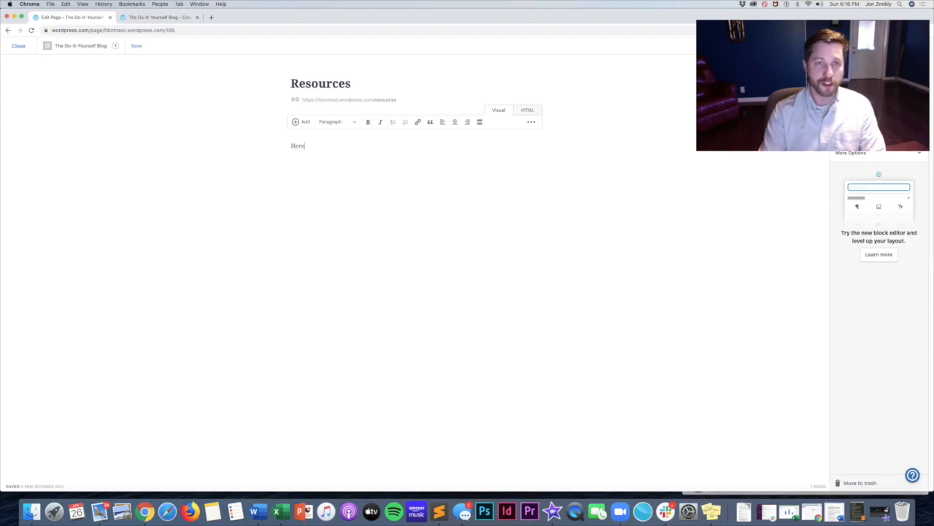
# - Write "Here's a list of my favorite bloggers and websites:" as the page's body text
pyautogui.write("Here's a list of my ")
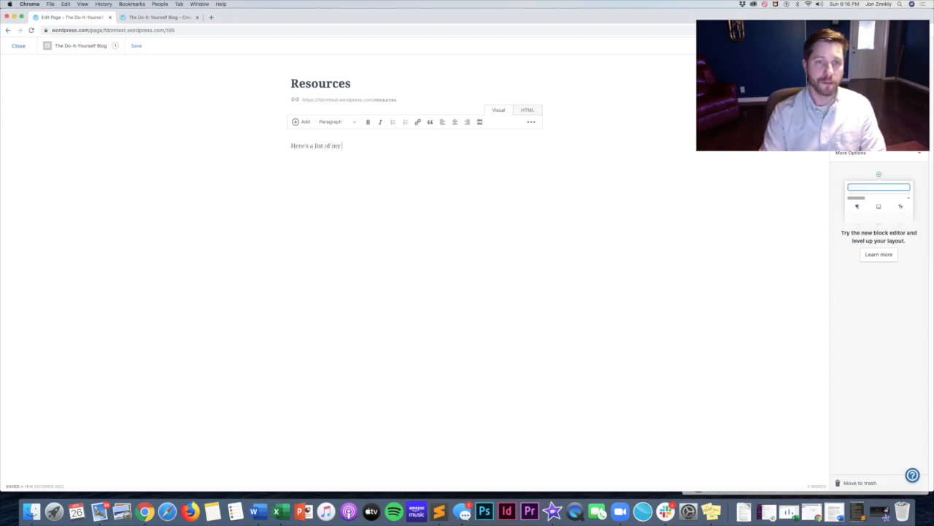
pyautogui.write('favorite blogg')
pyautogui.press('BackSpace')
pyautogui.press('BackSpace')
pyautogui.write('oggers awh')
pyautogui.press('BackSpace')
pyautogui.press('BackSpace')
pyautogui.write('d')
pyautogui.press('BackSpace')
pyautogui.write('nd whe')
pyautogui.press('BackSpace')
pyautogui.press('BackSpace')
pyautogui.write('ebsites:')
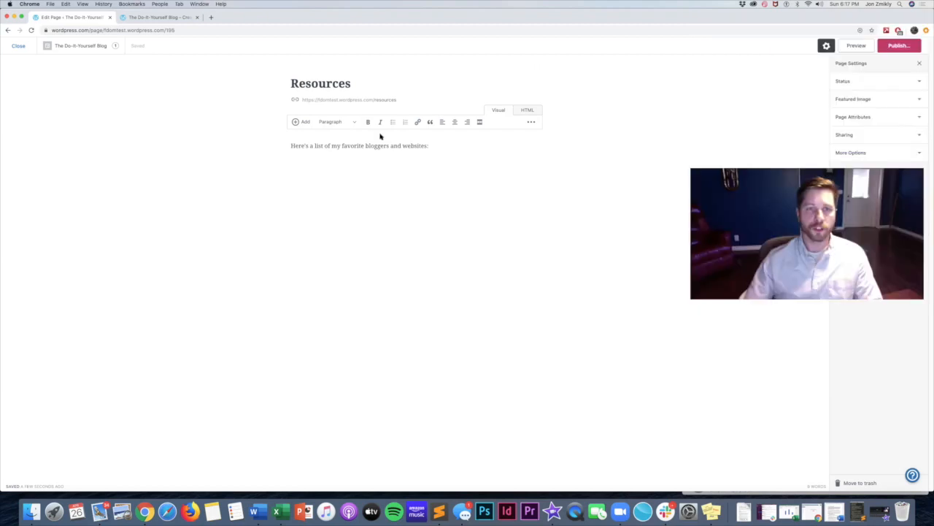
# - Publish the Resources page and return to the list of site pages
pyautogui.click(898, 46)
pyautogui.click(897, 46)
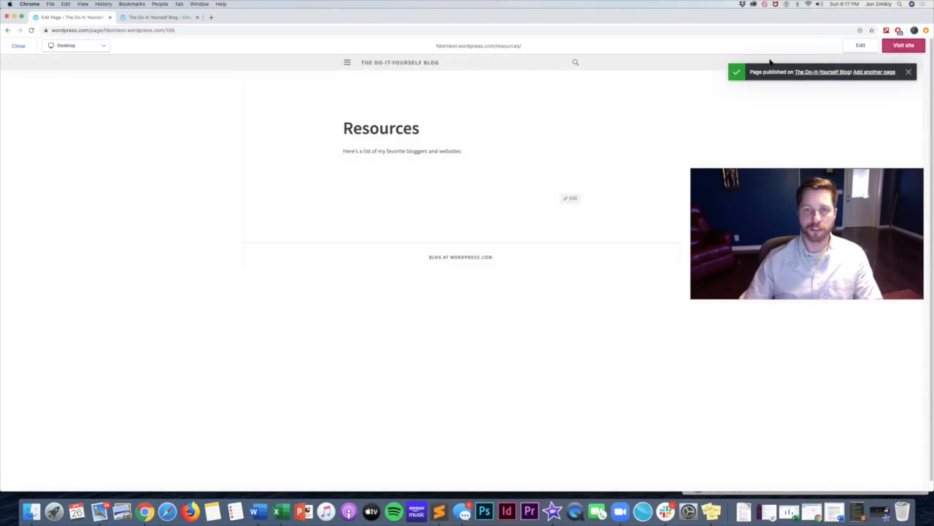
pyautogui.click(19, 46)
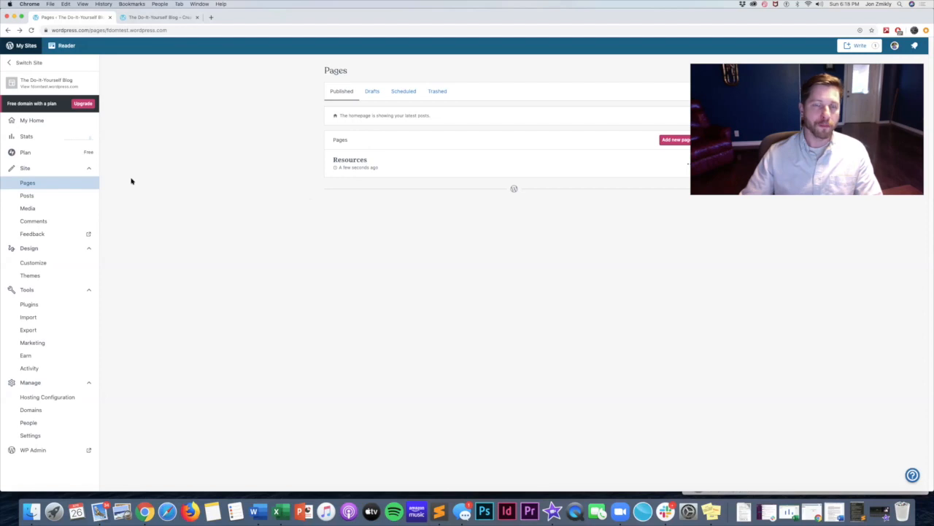
# - In the site customizer, create a new menu named Main Navigation and assign it to the Primary Menu location
pyautogui.click(34, 263)
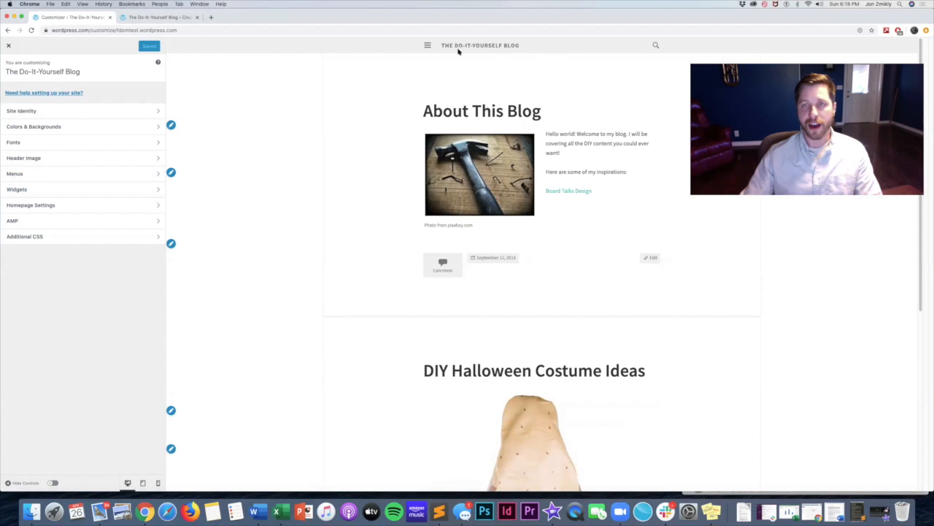
pyautogui.scroll(-5, 405, 171)
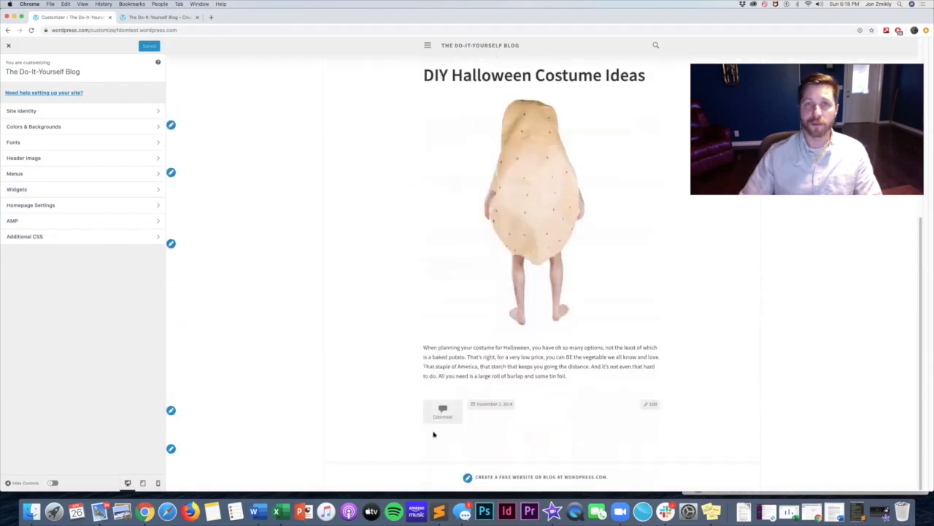
pyautogui.scroll(1, 400, 324)
pyautogui.scroll(5, 400, 324)
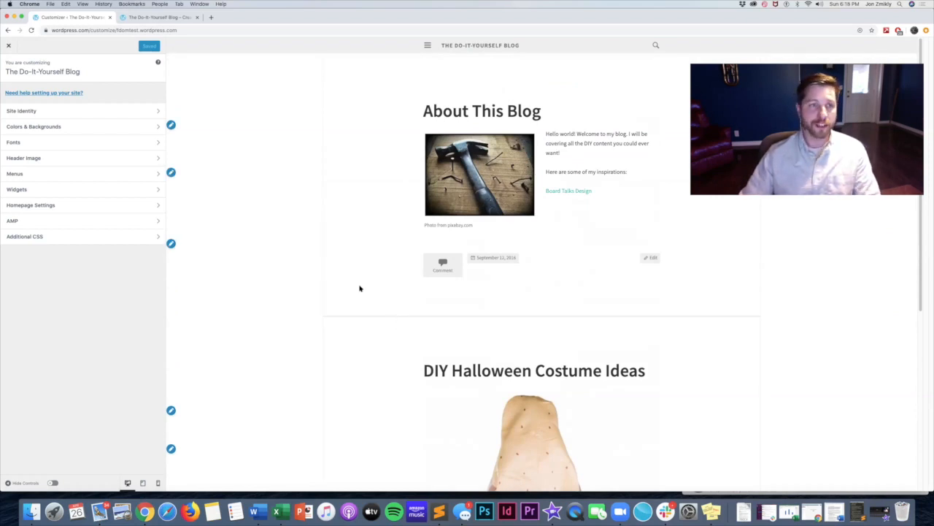
pyautogui.click(25, 176)
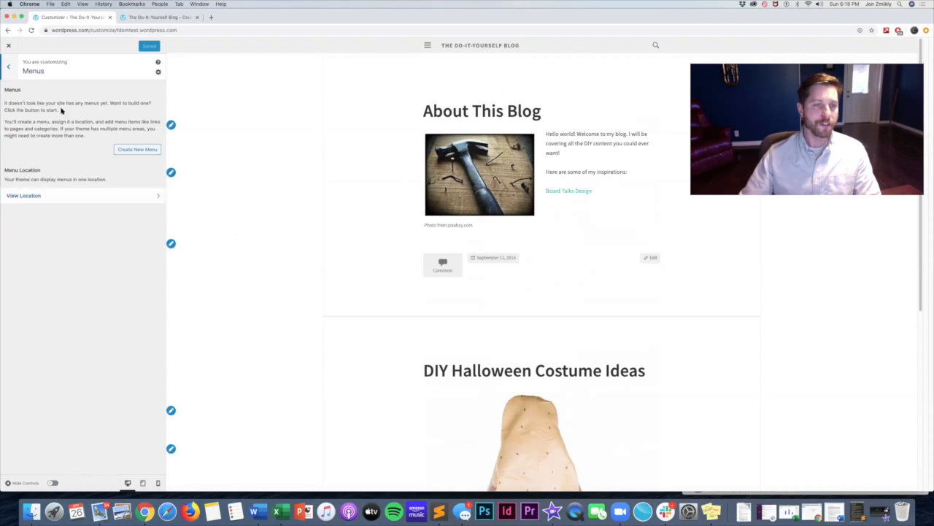
pyautogui.click(129, 150)
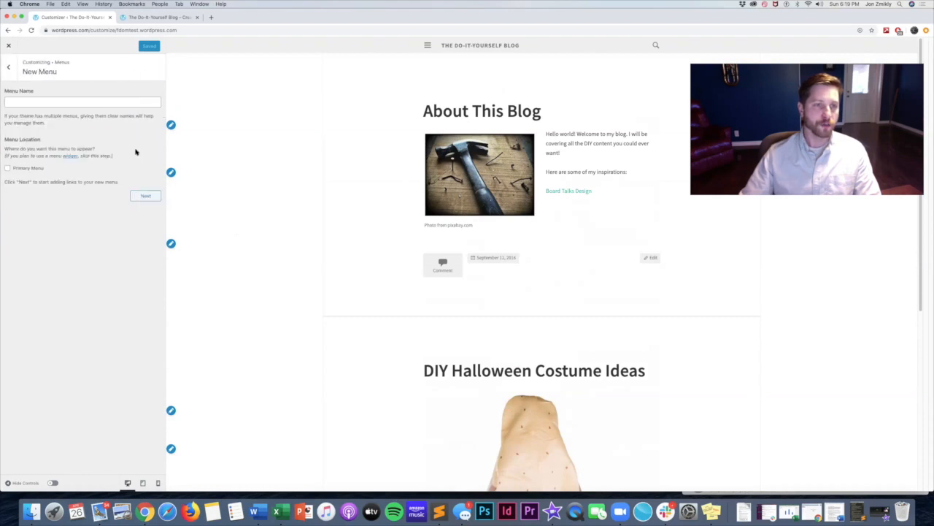
pyautogui.click(56, 106)
pyautogui.write('Main Navig')
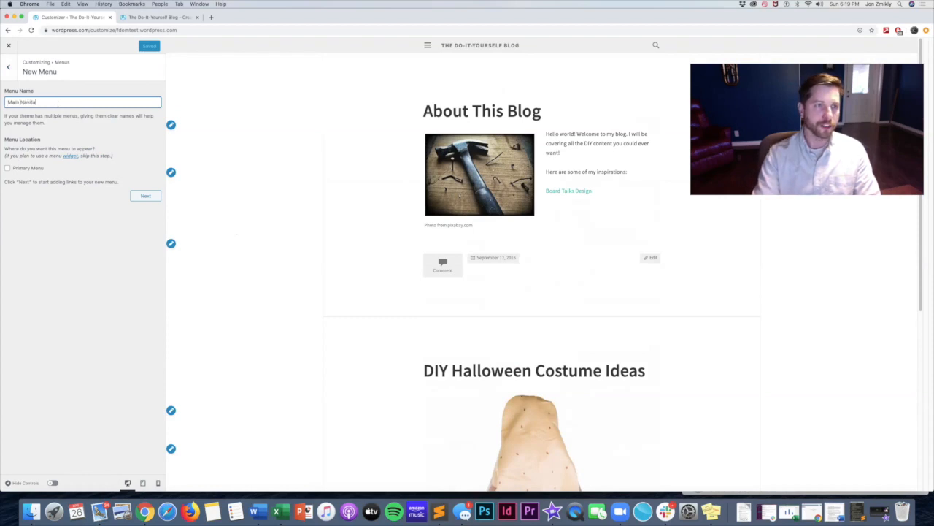
pyautogui.write('ation')
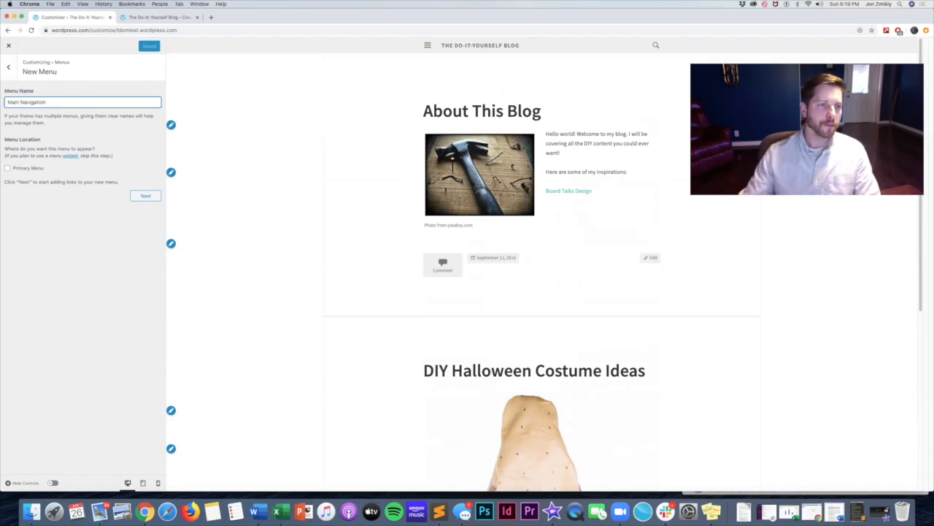
pyautogui.click(7, 168)
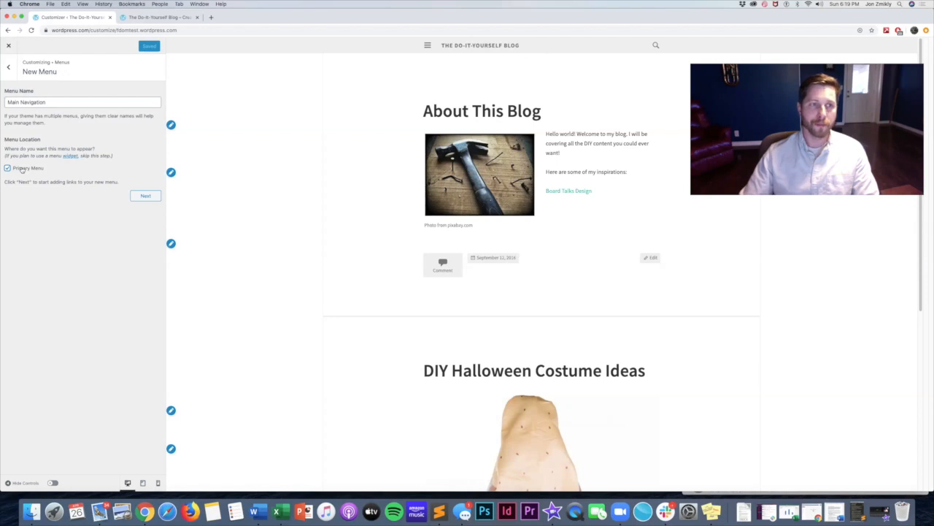
pyautogui.click(145, 196)
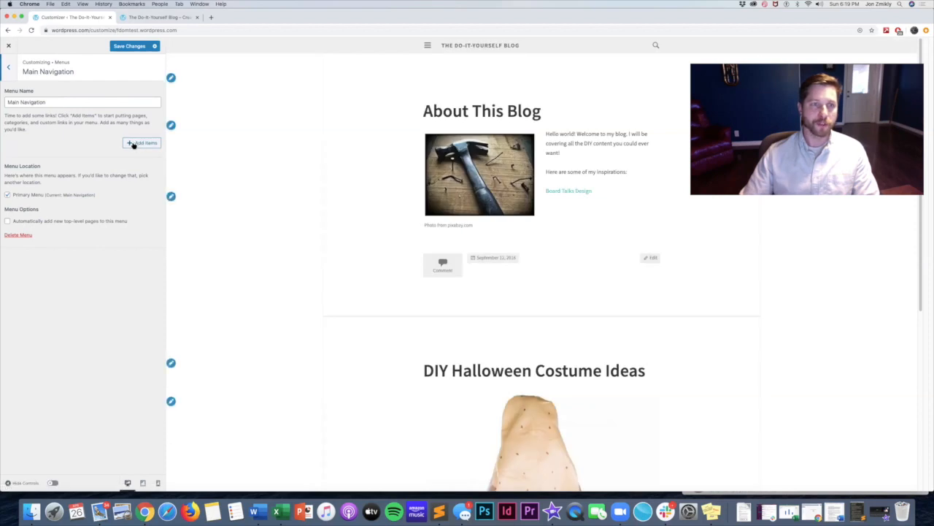
# - Add Home and Resources as top-level items of the Main Navigation menu and save the changes
pyautogui.click(133, 145)
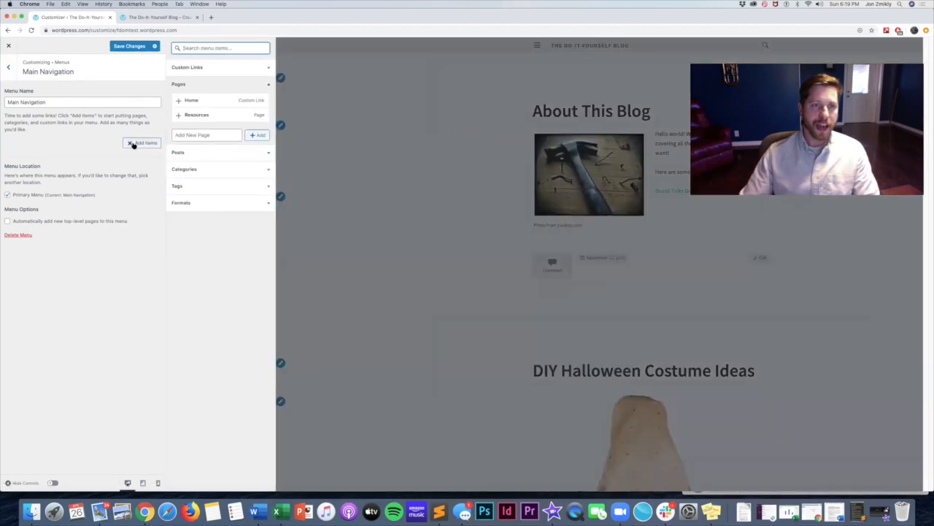
pyautogui.click(194, 101)
pyautogui.click(200, 116)
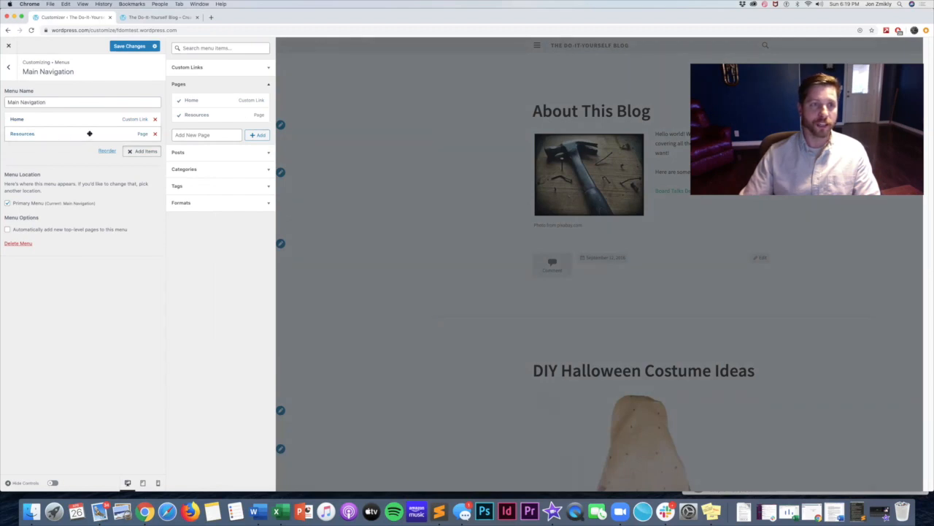
pyautogui.moveTo(54, 132); pyautogui.dragTo(28, 134)
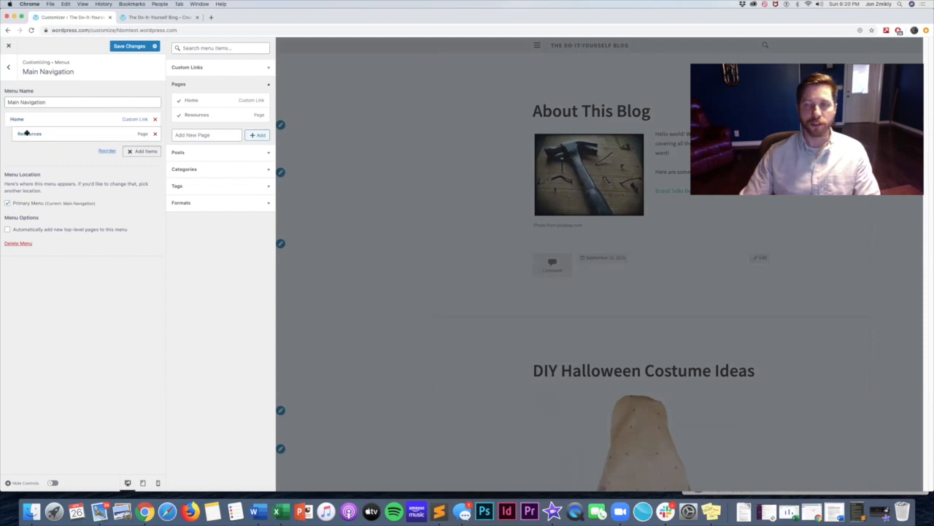
pyautogui.moveTo(25, 132); pyautogui.dragTo(22, 133)
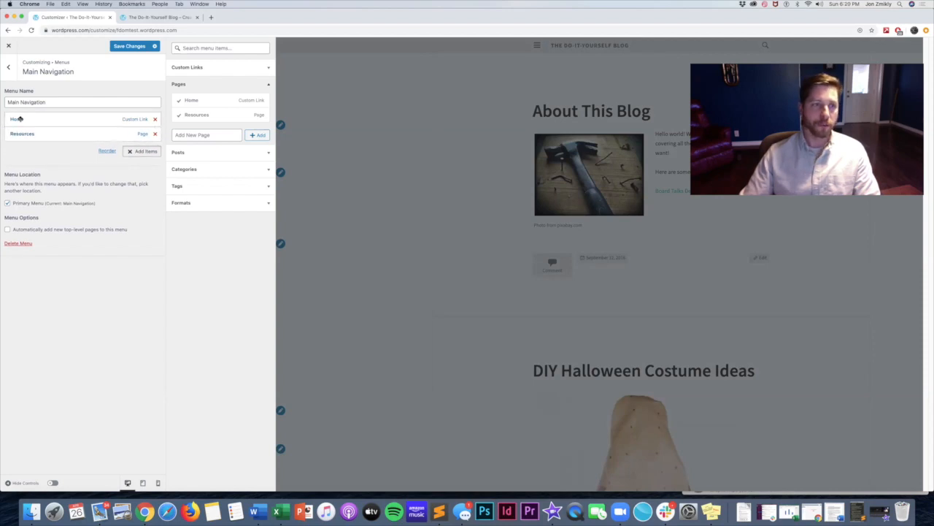
pyautogui.click(129, 46)
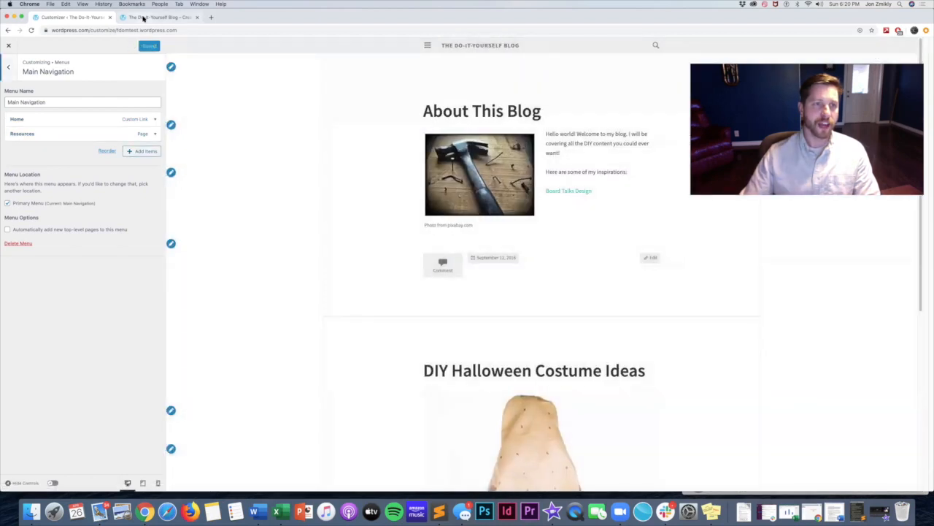
# - Reload the live blog and check the Home and Resources links in its navigation menu, returning to the customizer
pyautogui.click(143, 17)
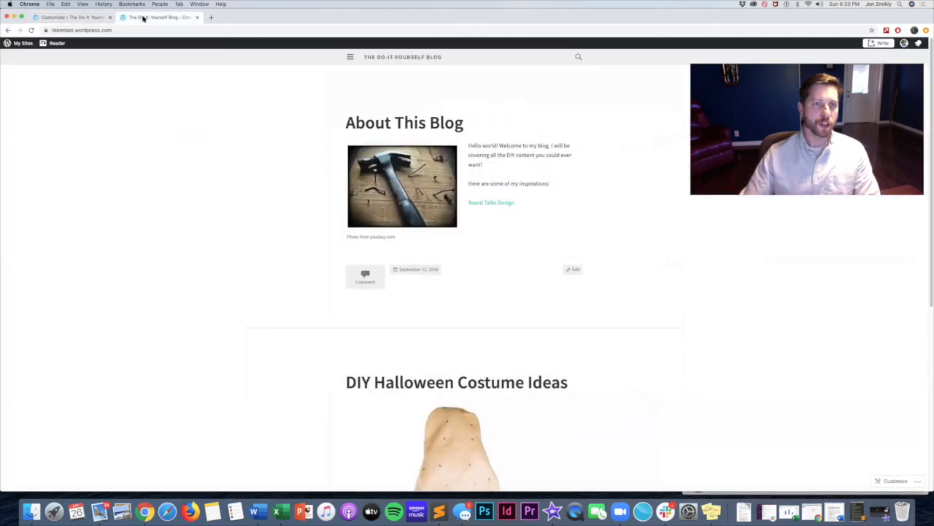
pyautogui.click(31, 30)
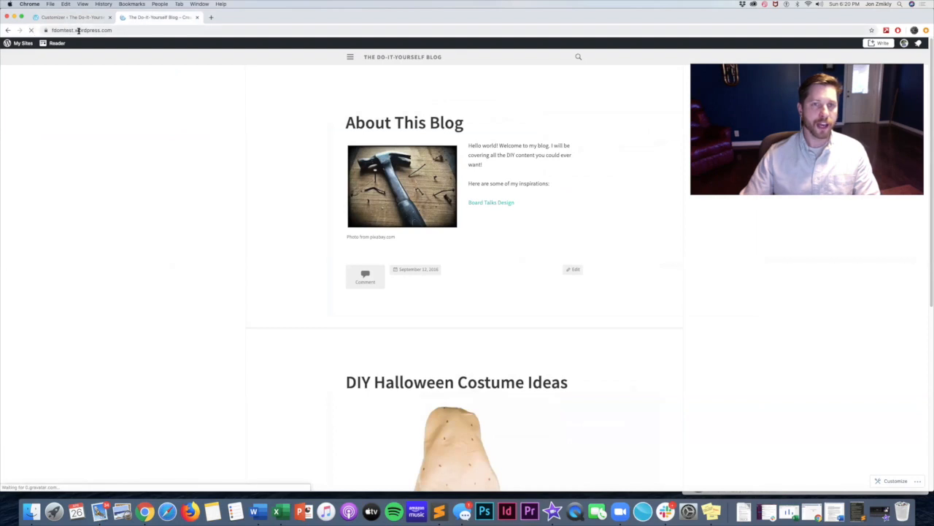
pyautogui.click(351, 57)
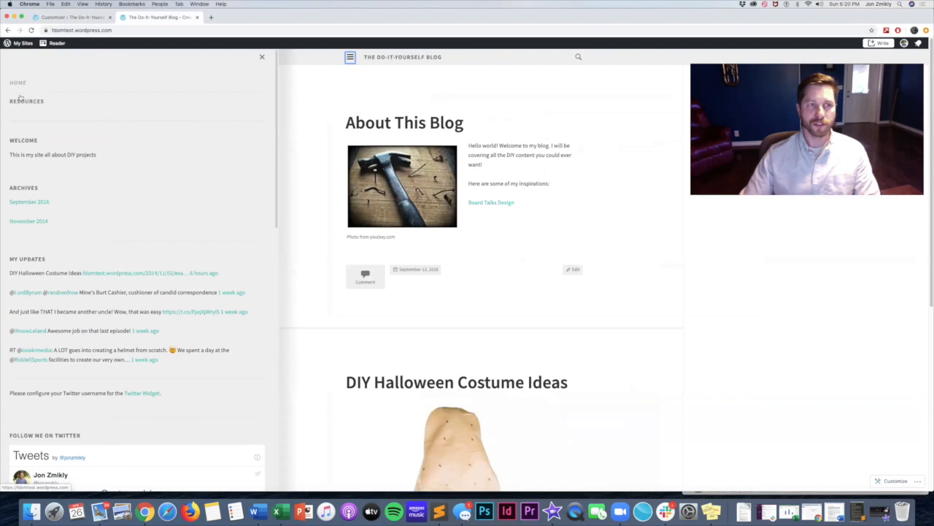
pyautogui.click(64, 17)
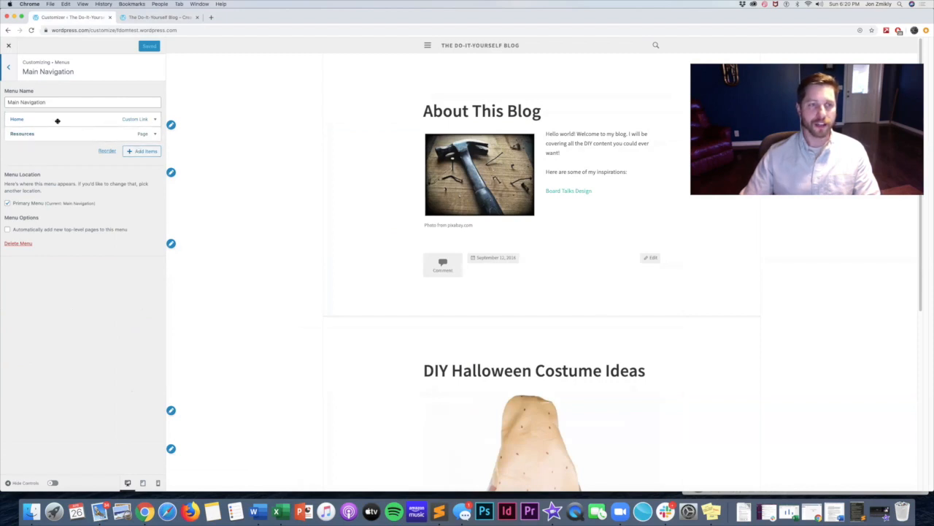
# - Examine the posts and categories available as additional items for the Main Navigation menu
pyautogui.click(136, 152)
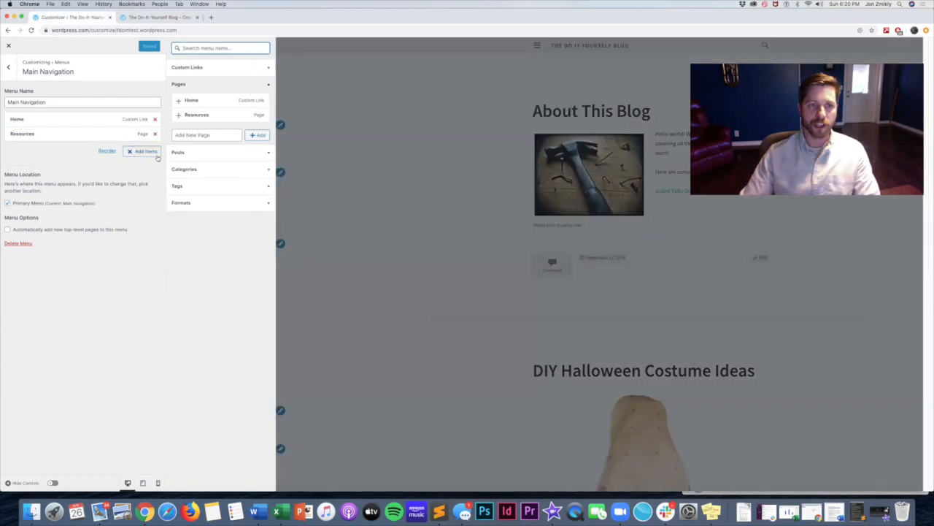
pyautogui.click(268, 153)
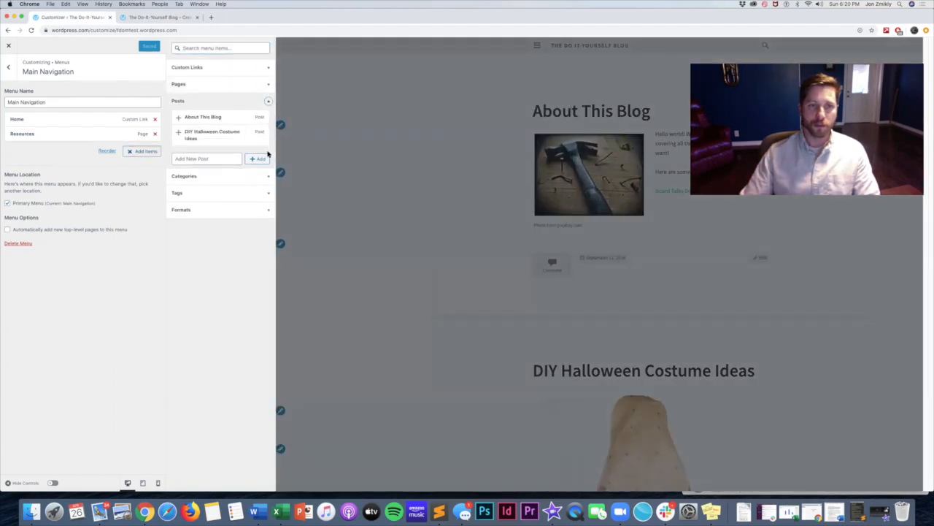
pyautogui.click(268, 100)
pyautogui.click(154, 17)
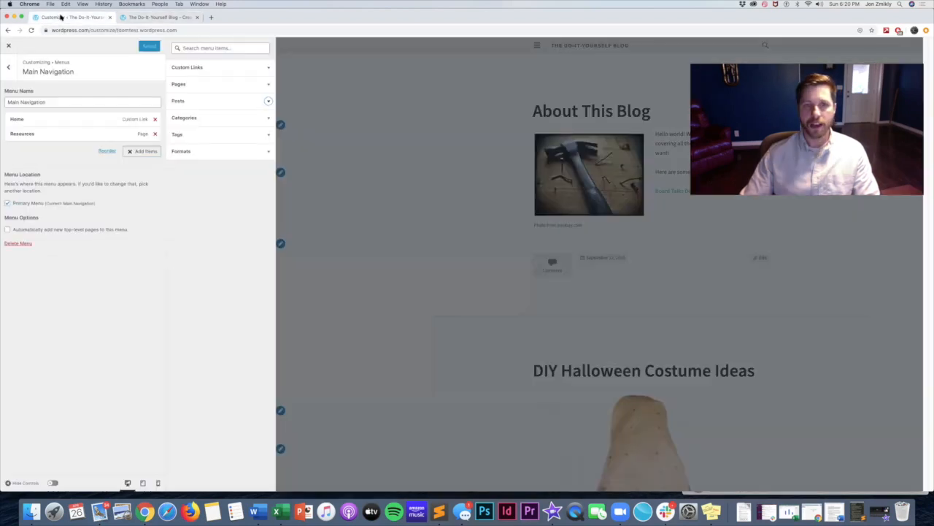
pyautogui.click(61, 16)
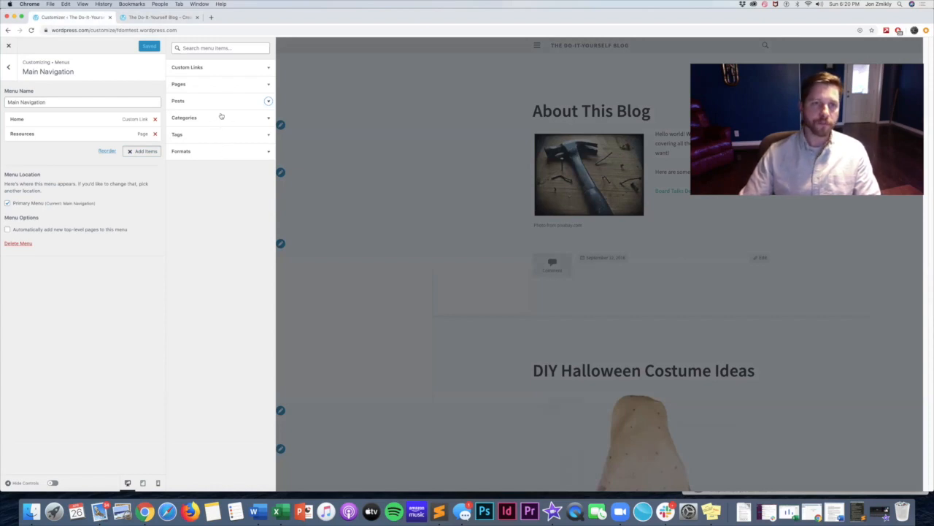
pyautogui.click(268, 118)
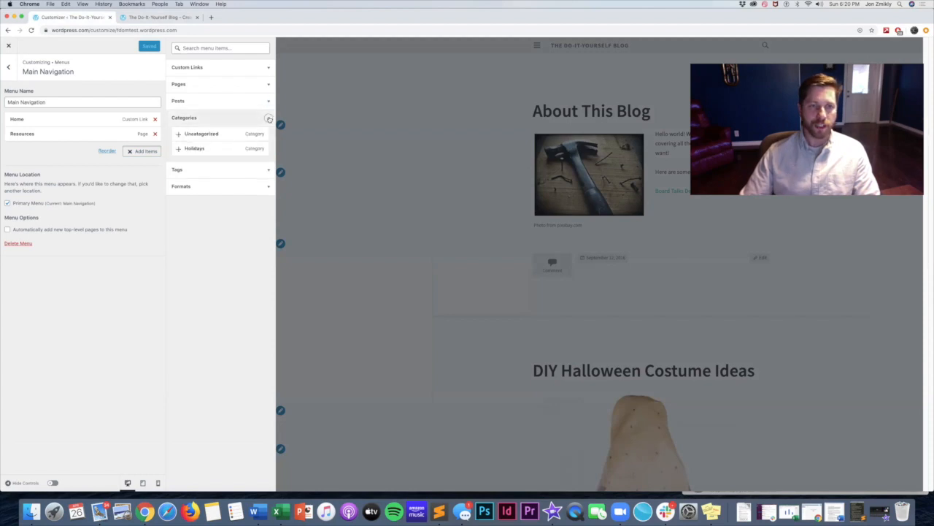
pyautogui.click(269, 118)
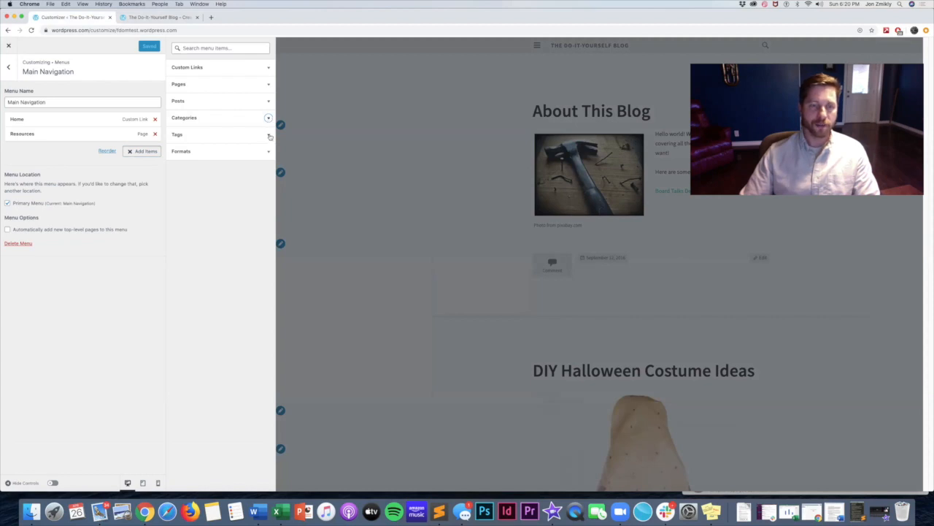
# - Examine the URL and Link Text fields offered for adding a custom link to the Main Navigation menu
pyautogui.click(267, 67)
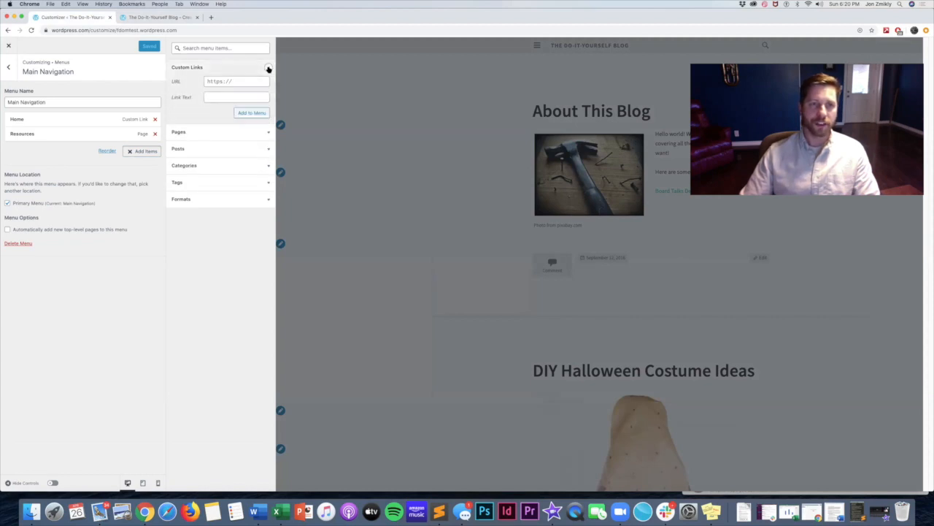
pyautogui.click(241, 80)
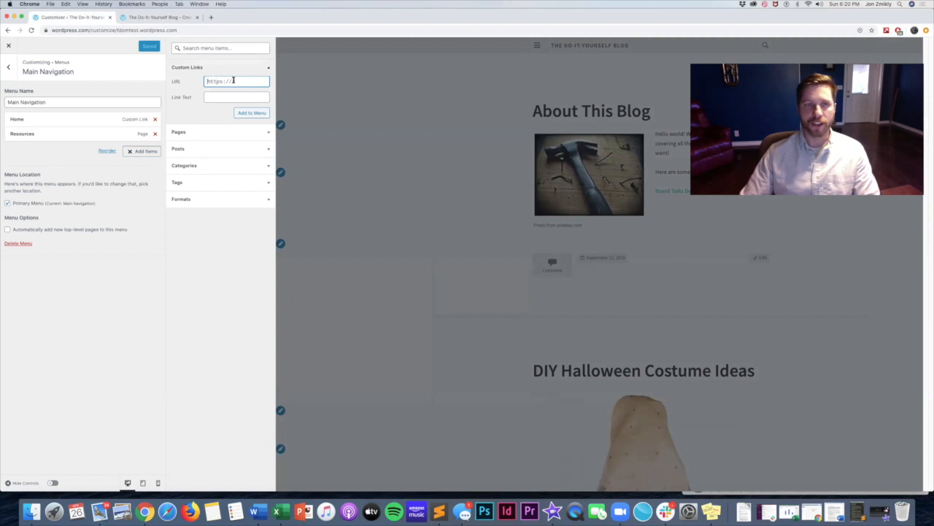
pyautogui.click(227, 94)
pyautogui.doubleClick(221, 80)
pyautogui.click(214, 97)
pyautogui.click(215, 82)
pyautogui.click(215, 96)
pyautogui.click(215, 81)
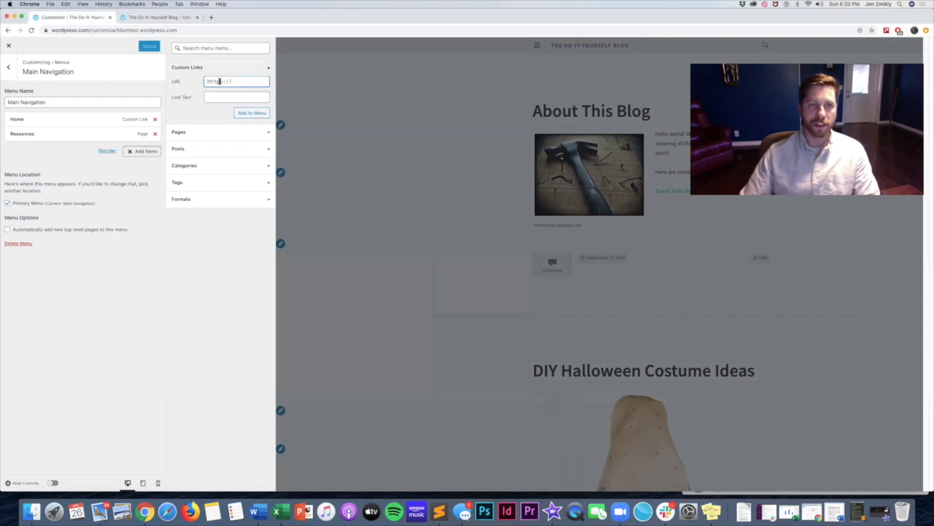
pyautogui.click(268, 68)
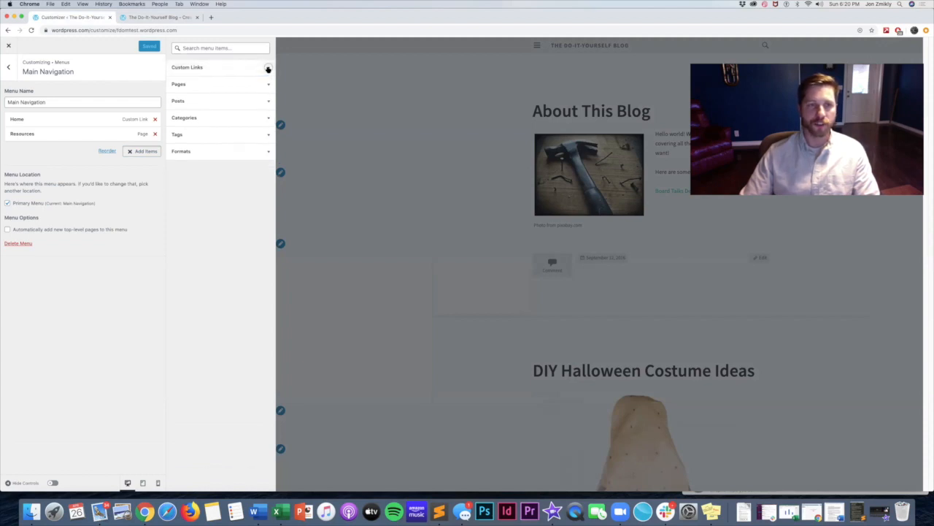
# - Leave the Main Navigation menu settings, view the navigation links on the live blog and close its sidebar
pyautogui.click(8, 66)
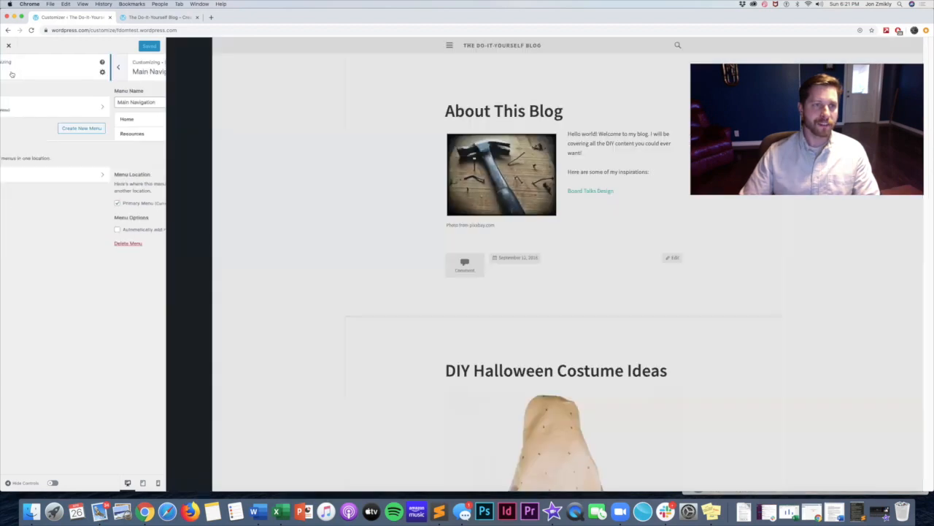
pyautogui.click(158, 17)
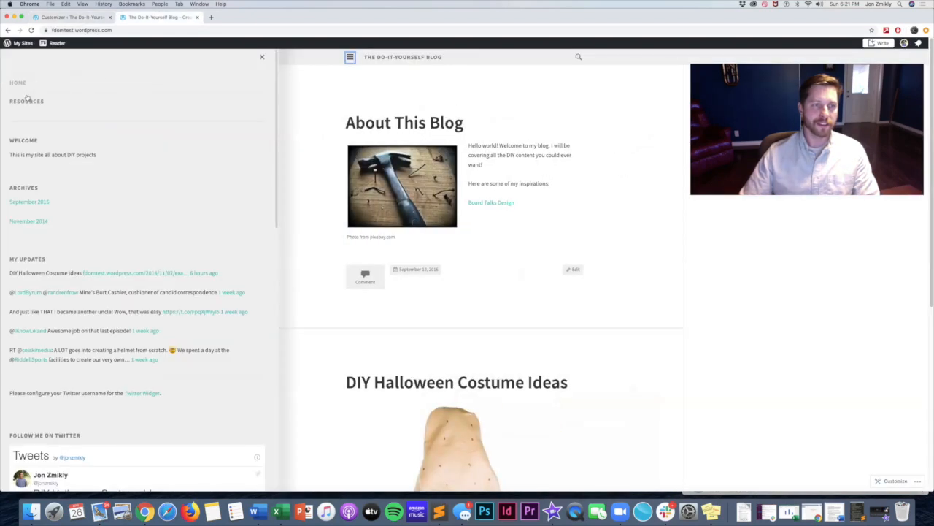
pyautogui.click(262, 57)
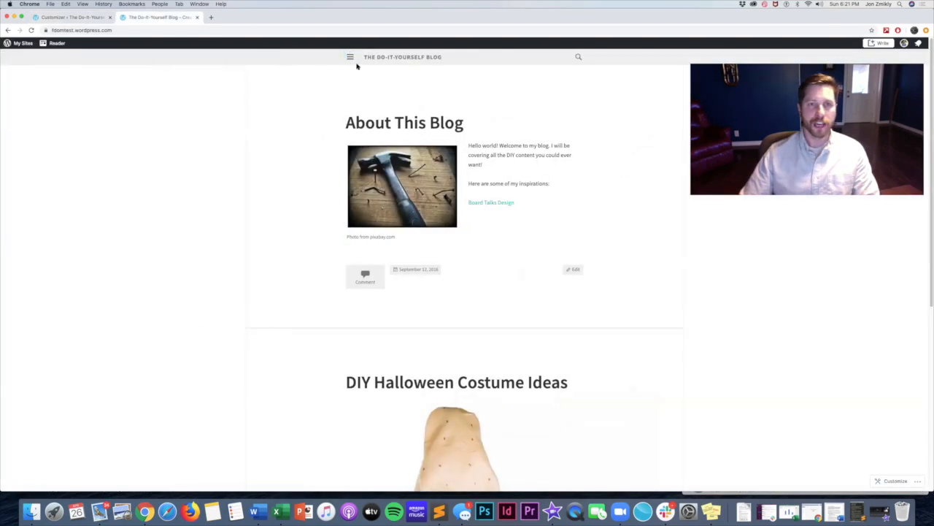